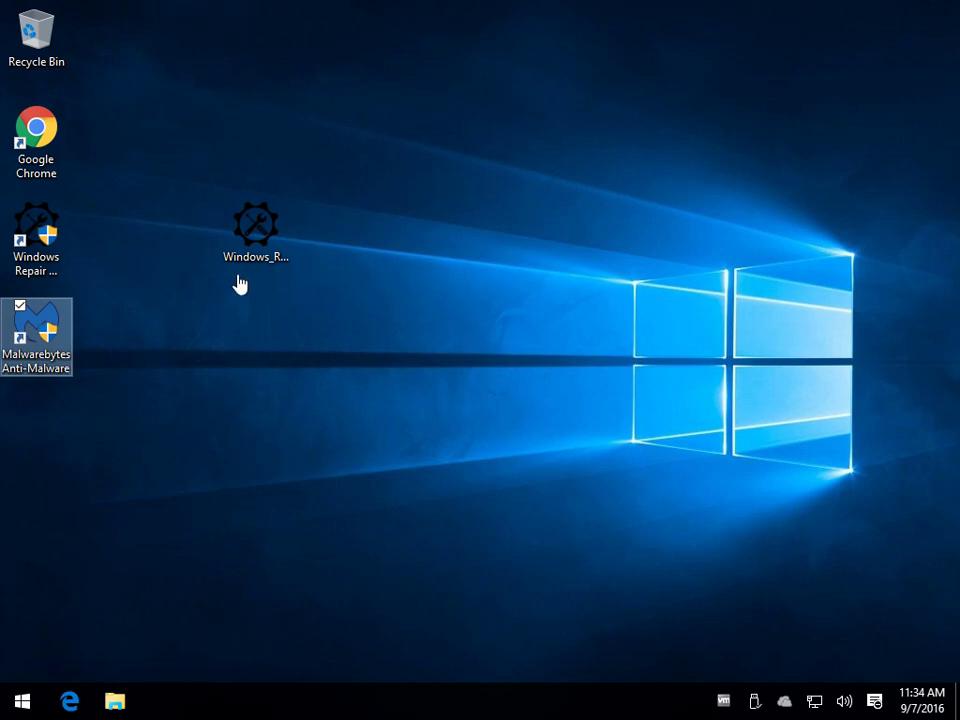
# Select the Windows Repair Toolbox shortcut on the desktop.
pyautogui.click(47, 236)
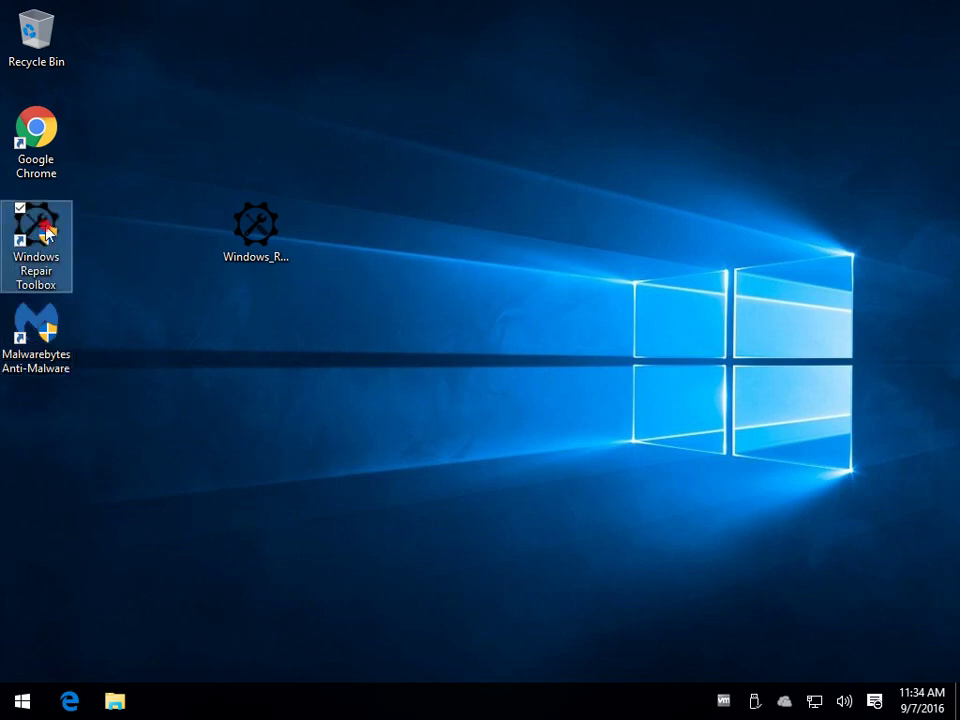
# Launch Windows Repair Toolbox and move its window slightly up and to the right.
pyautogui.doubleClick(47, 233)
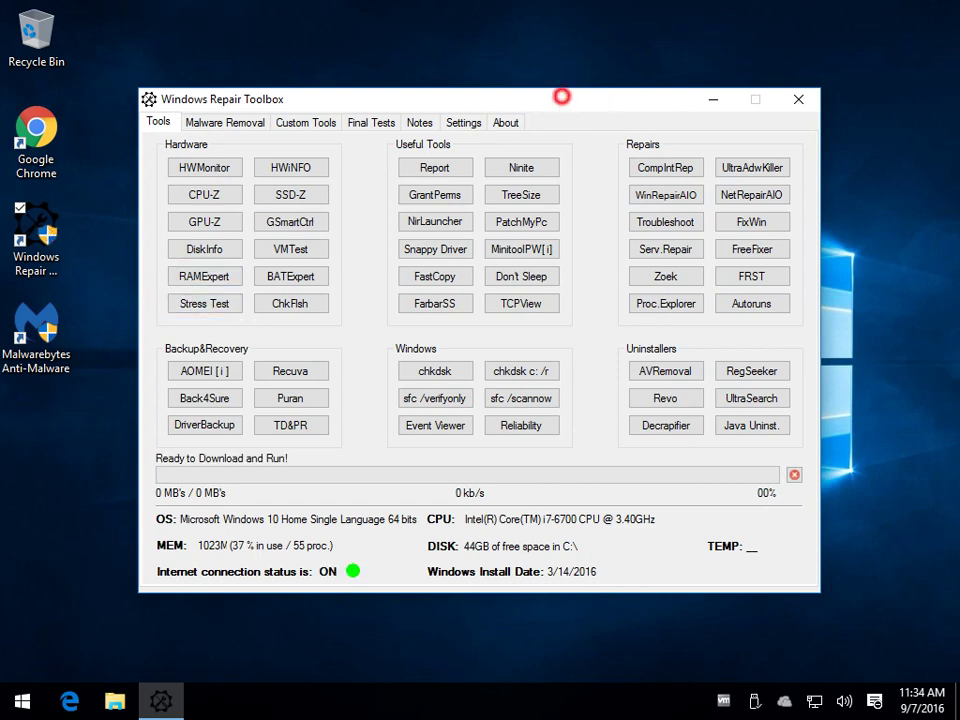
pyautogui.moveTo(561, 96); pyautogui.dragTo(572, 74)
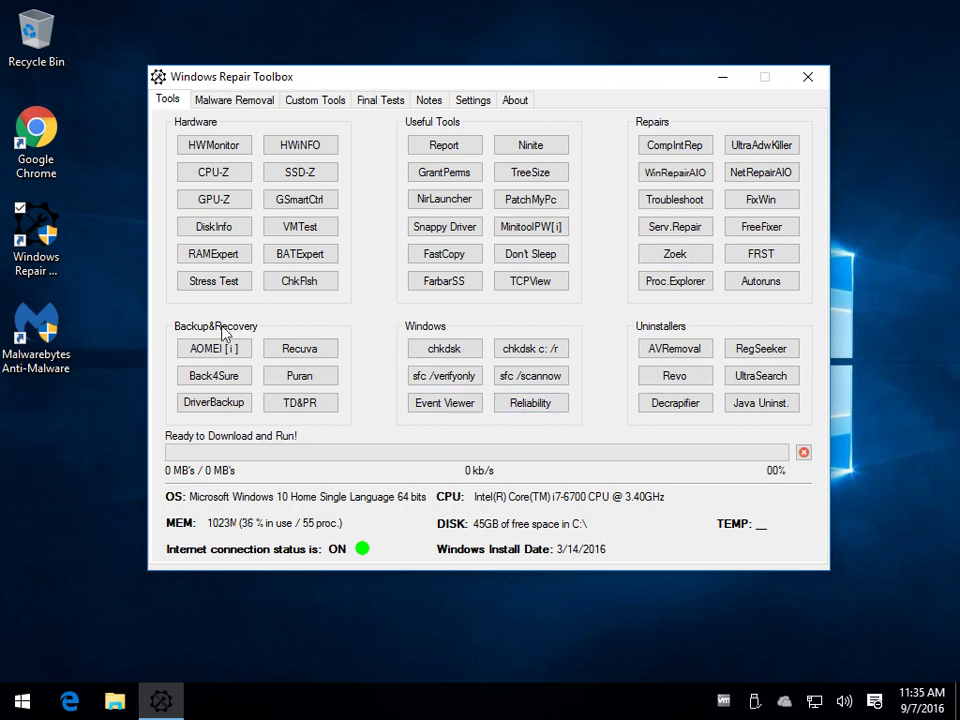
# Run RKill from the Malware Removal tools and close its finished console.
pyautogui.click(240, 101)
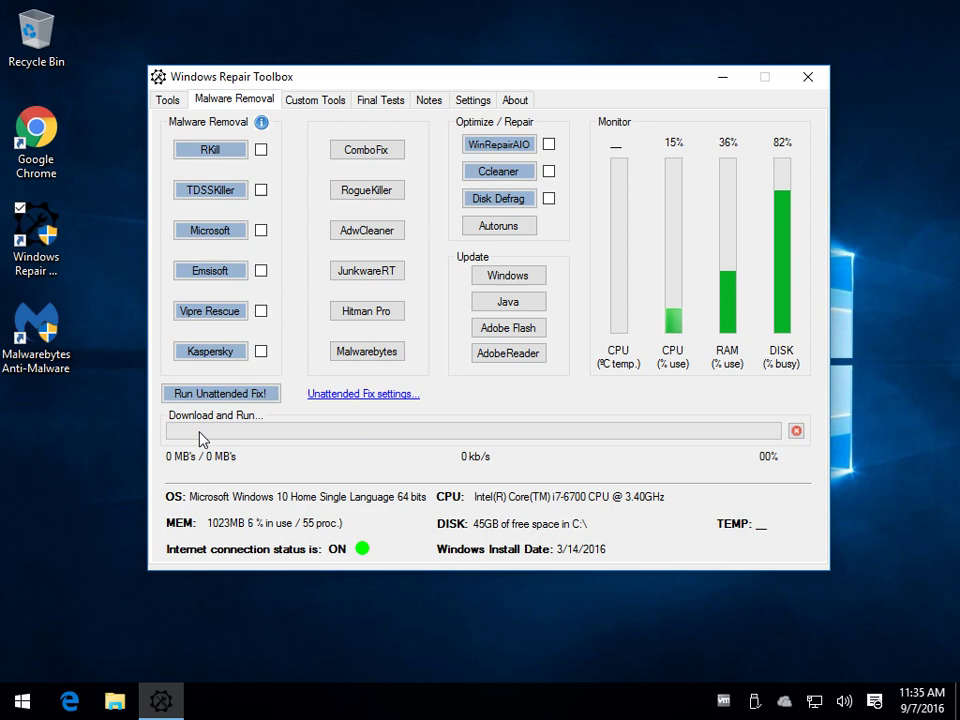
pyautogui.click(210, 150)
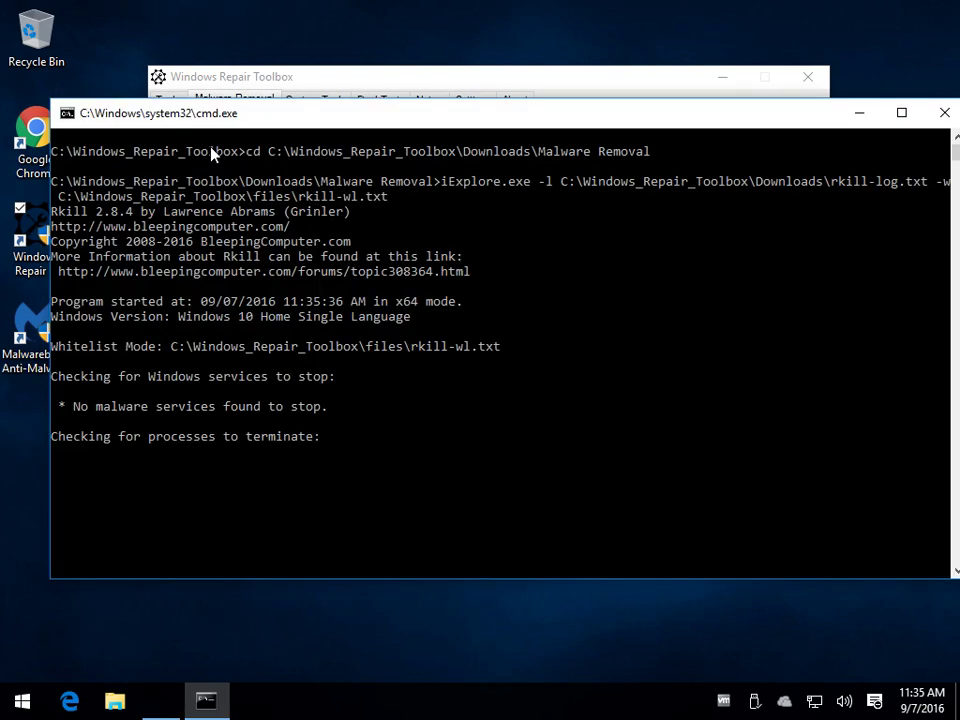
pyautogui.click(322, 80)
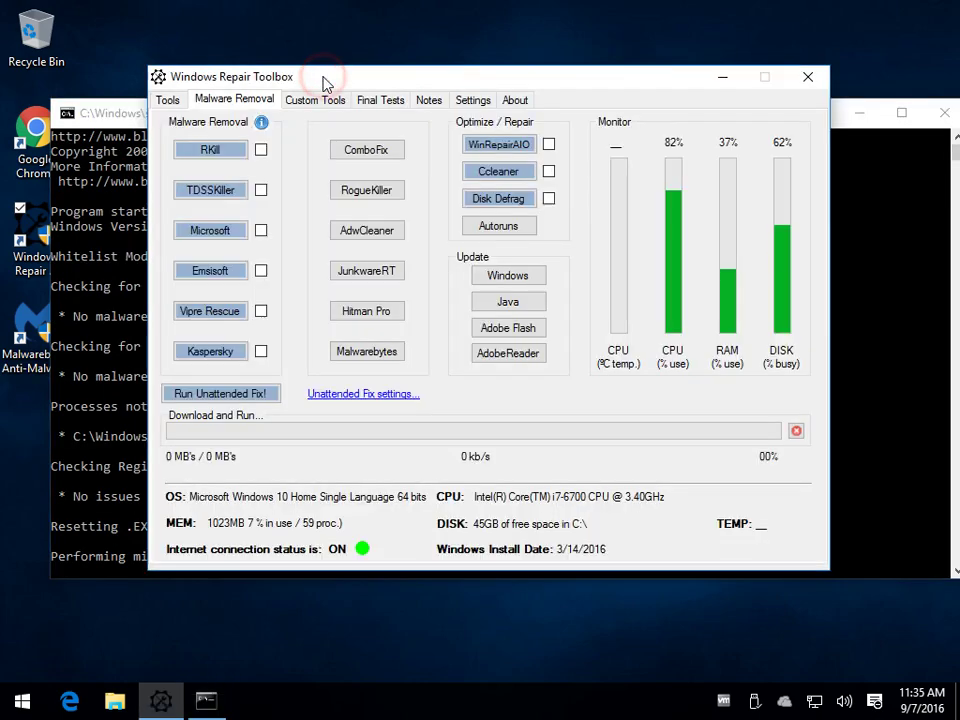
pyautogui.click(143, 115)
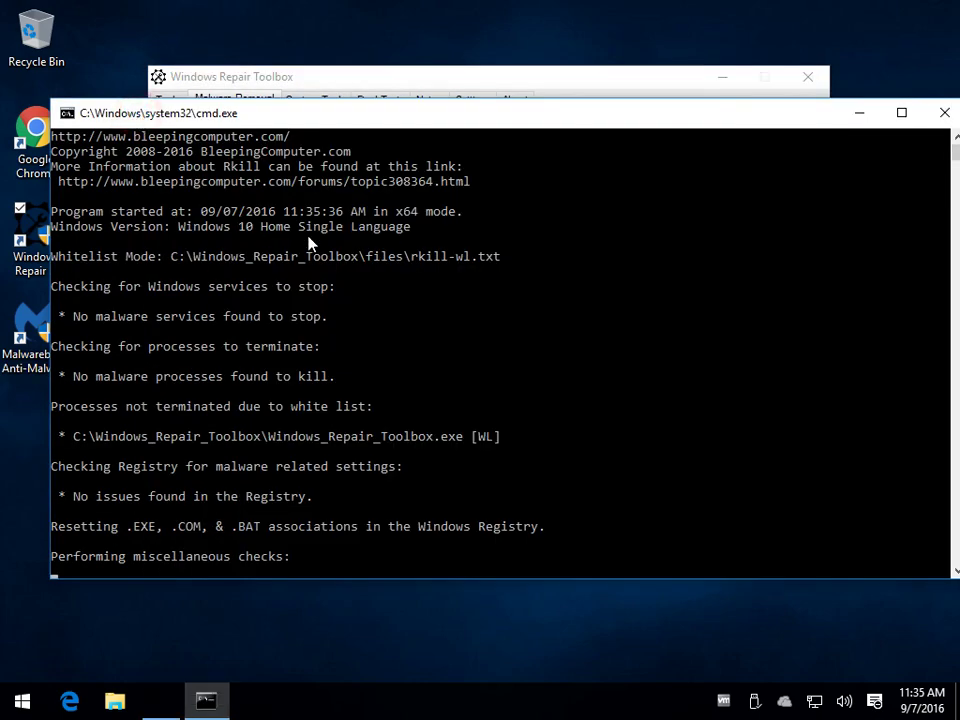
pyautogui.click(405, 86)
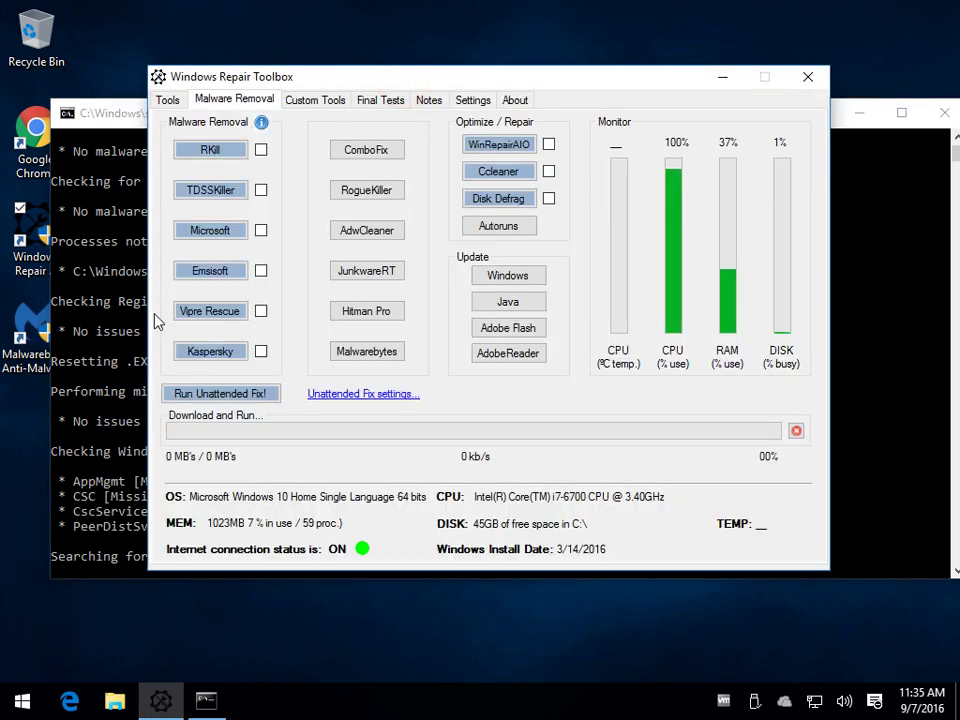
pyautogui.click(118, 112)
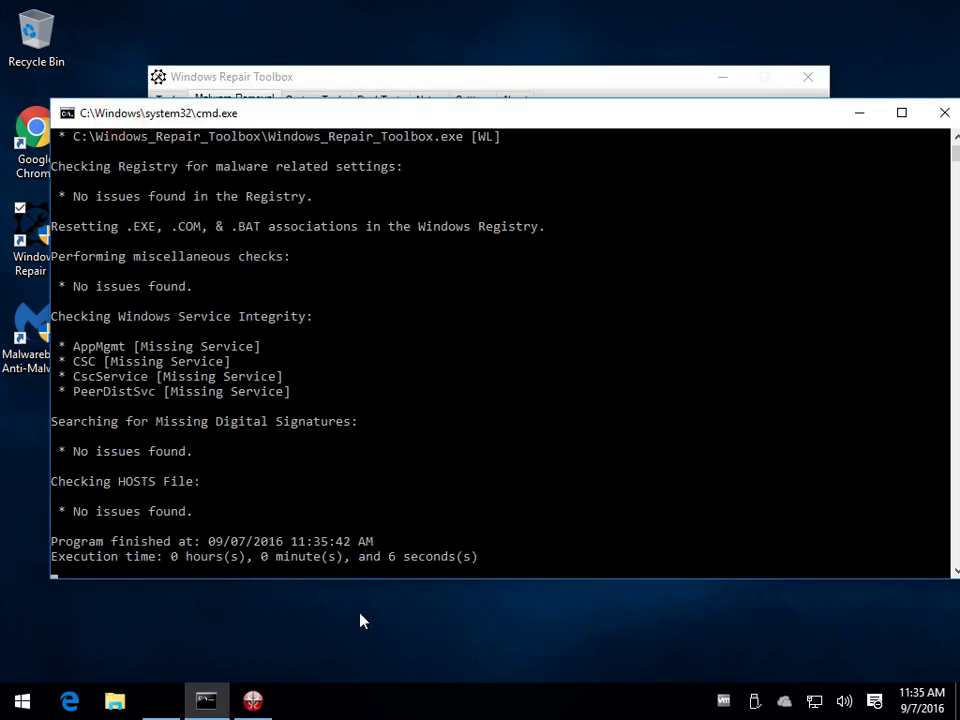
pyautogui.click(943, 112)
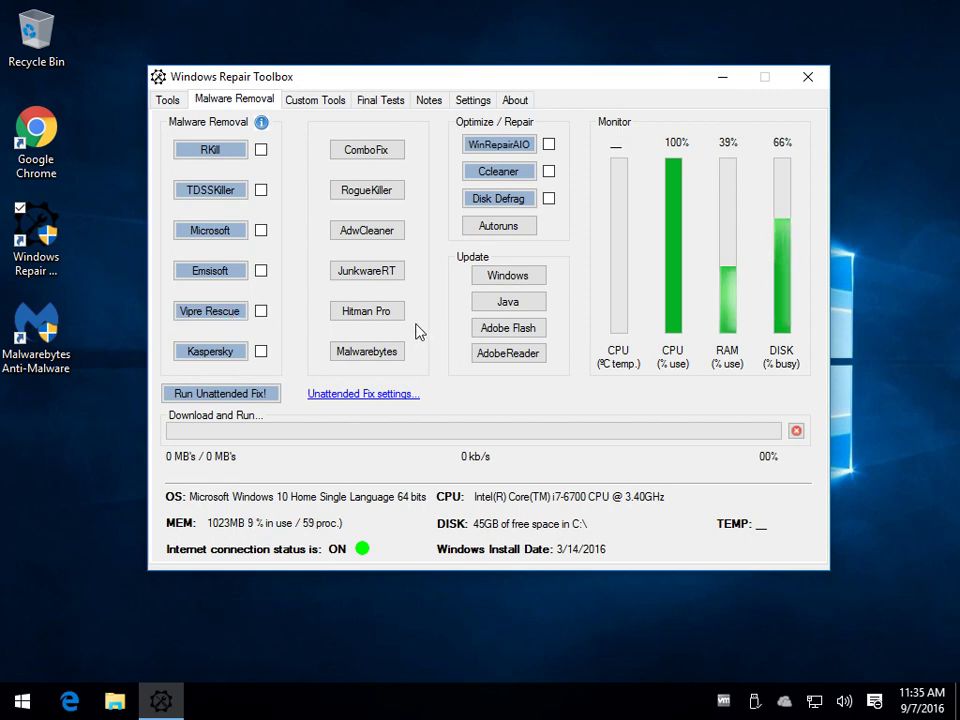
# Decline the Malwarebytes install, then download and run HitmanPro and close it.
pyautogui.click(360, 356)
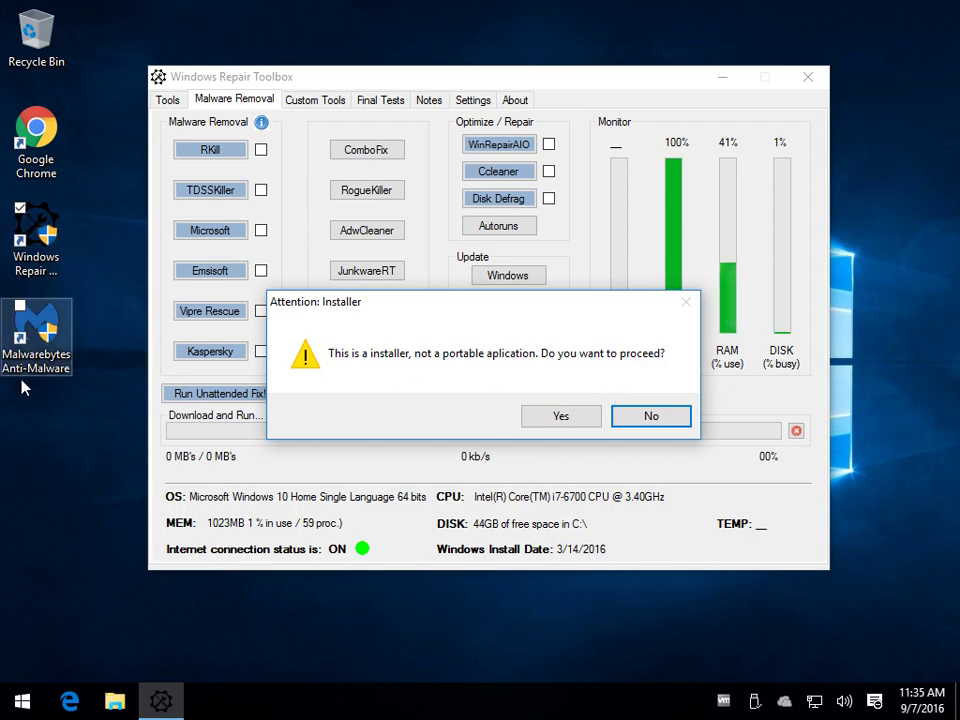
pyautogui.click(658, 416)
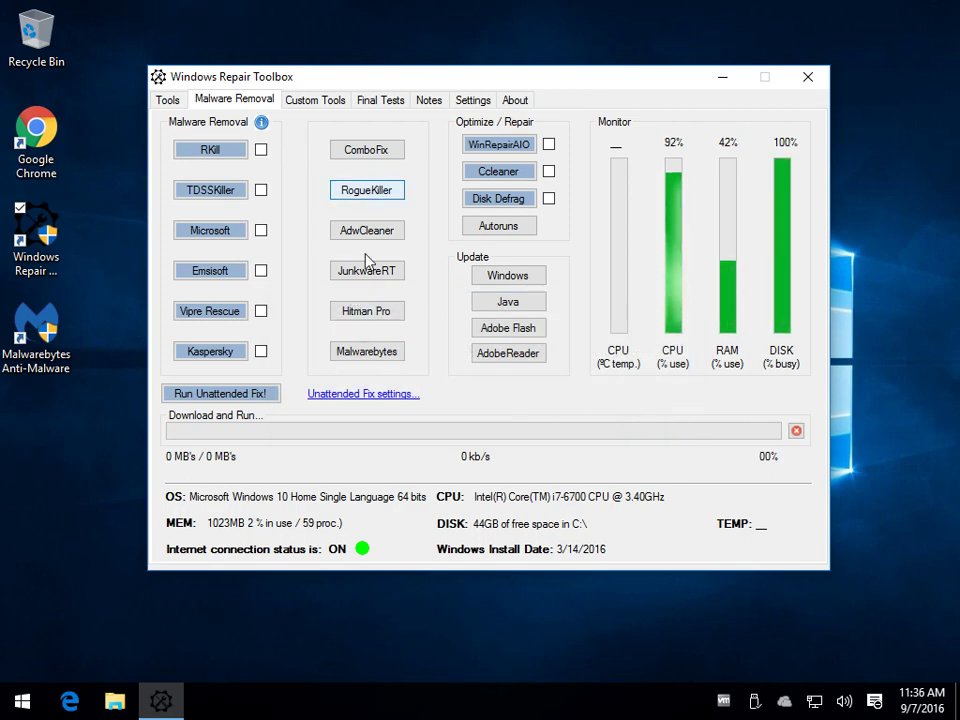
pyautogui.click(382, 314)
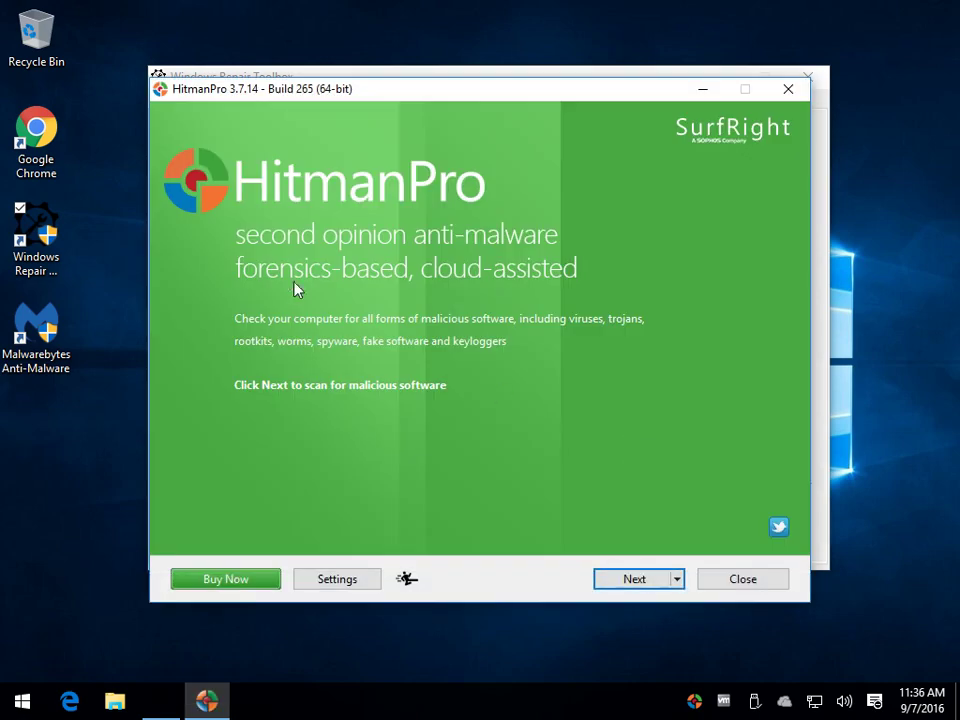
pyautogui.click(788, 89)
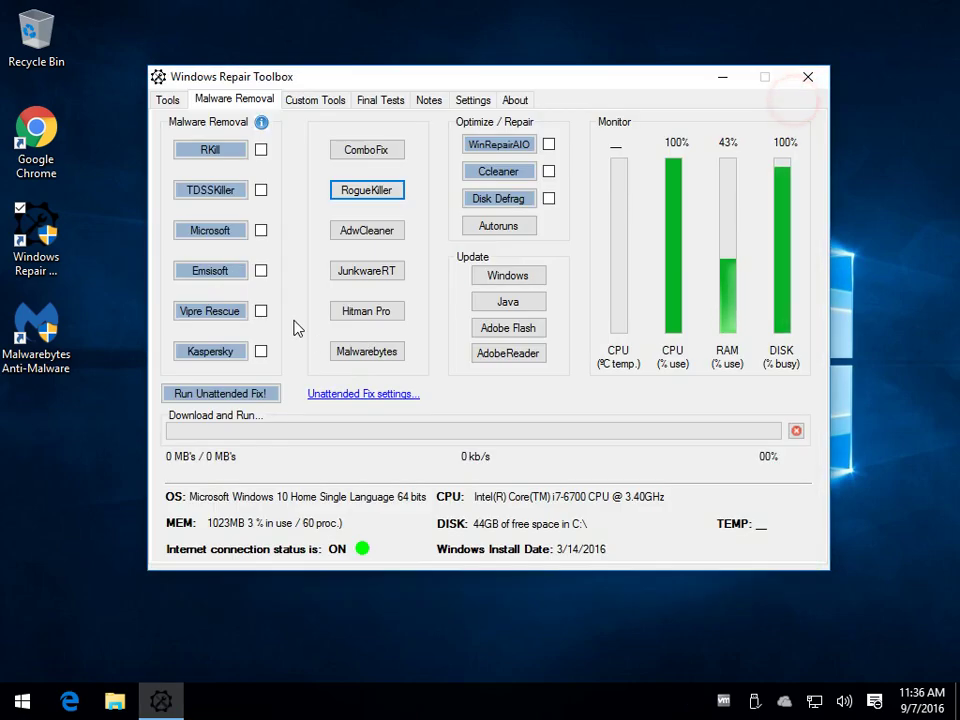
# Download the custom.xml template from Custom Tools and close the Notepad++ site in Chrome.
pyautogui.click(312, 103)
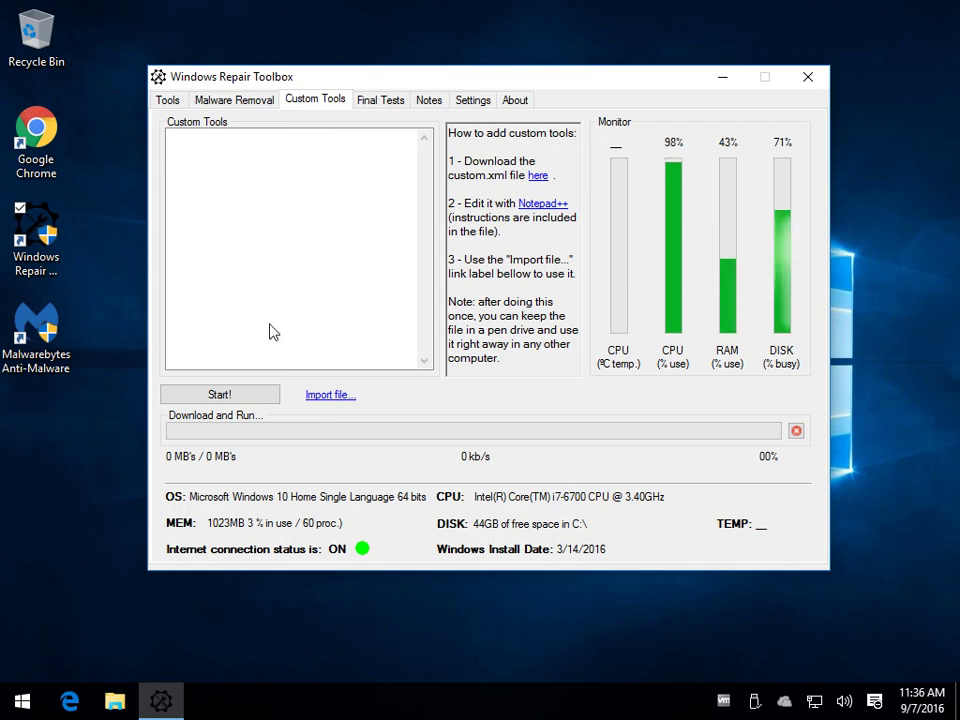
pyautogui.click(543, 180)
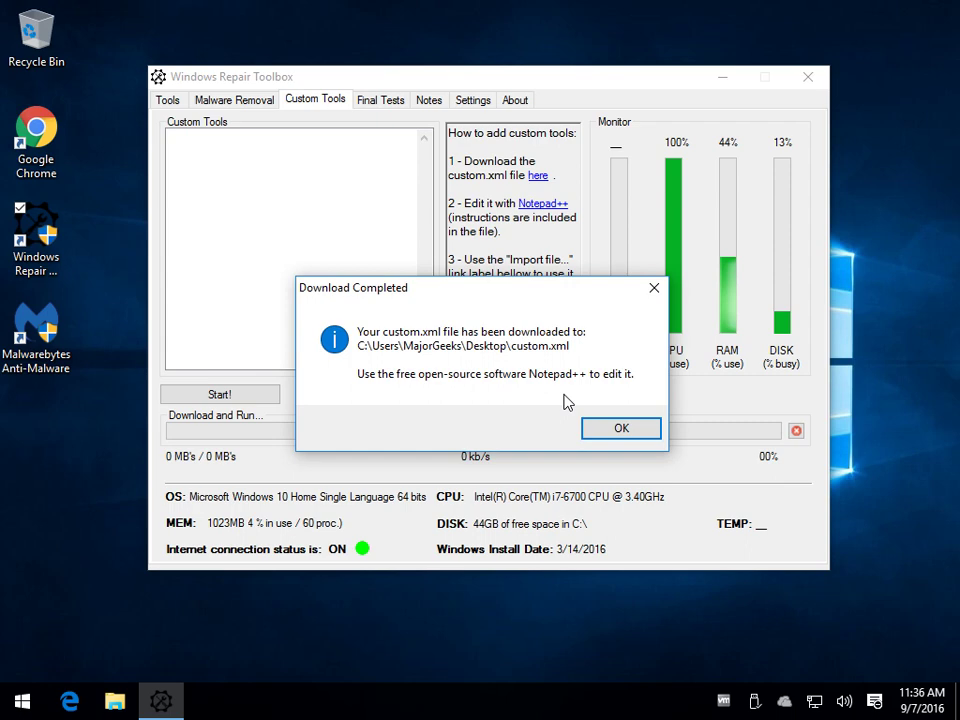
pyautogui.click(638, 436)
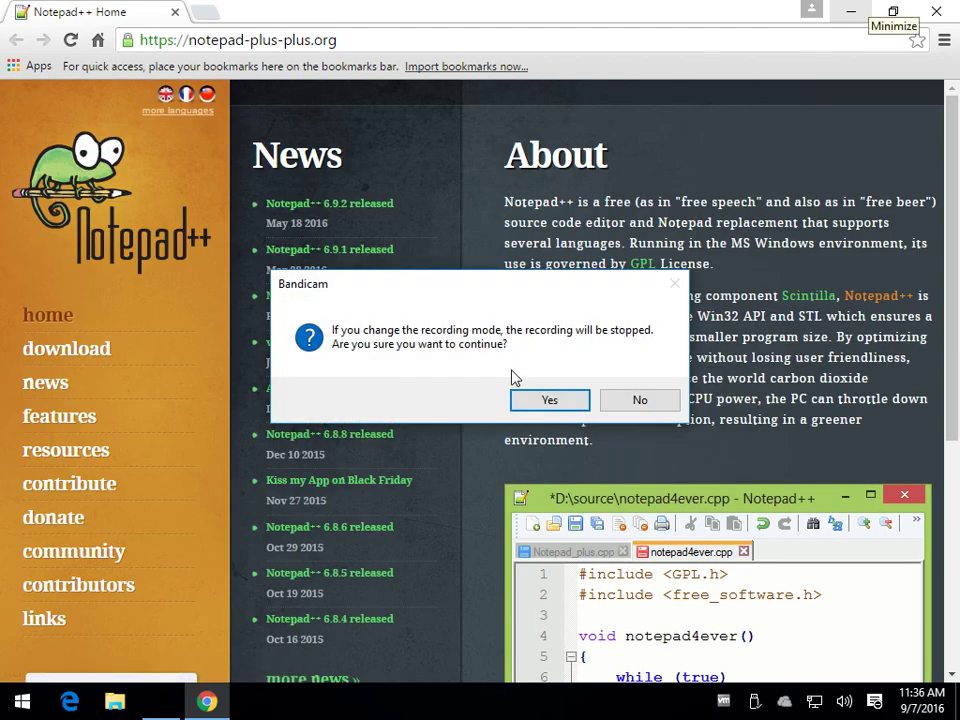
pyautogui.click(627, 403)
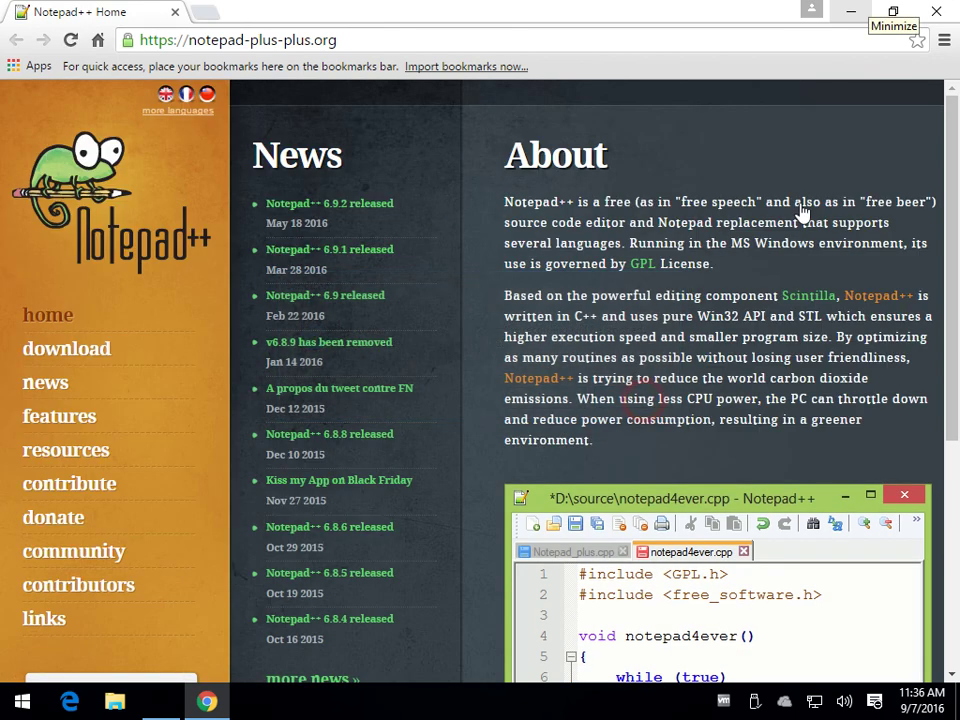
pyautogui.click(938, 14)
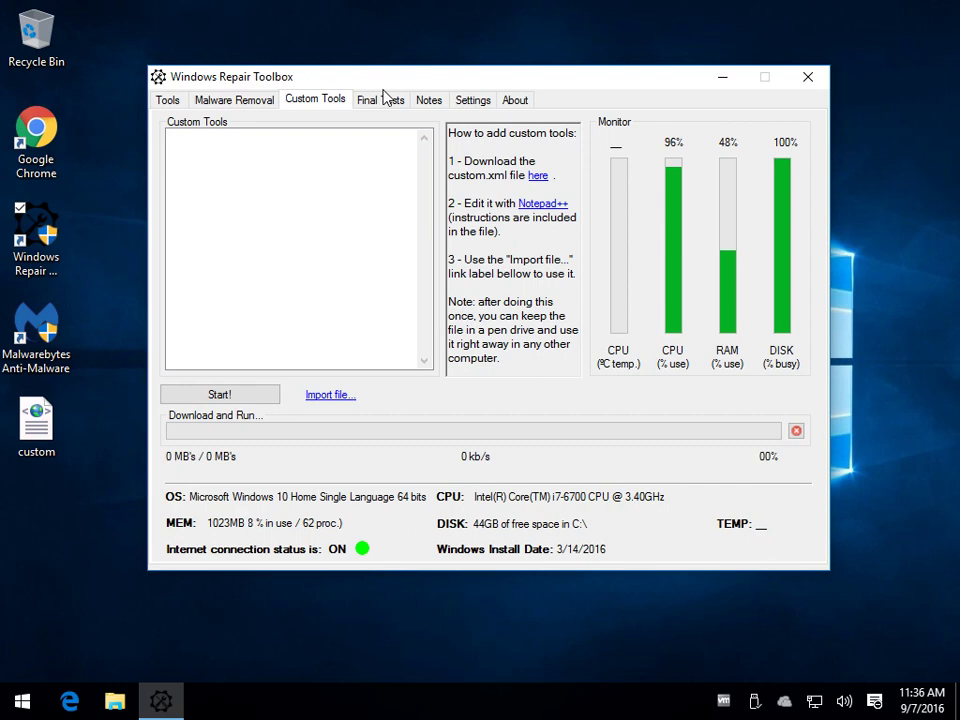
# On Final Tests, untick the Service Pack and Drivers checks.
pyautogui.click(377, 100)
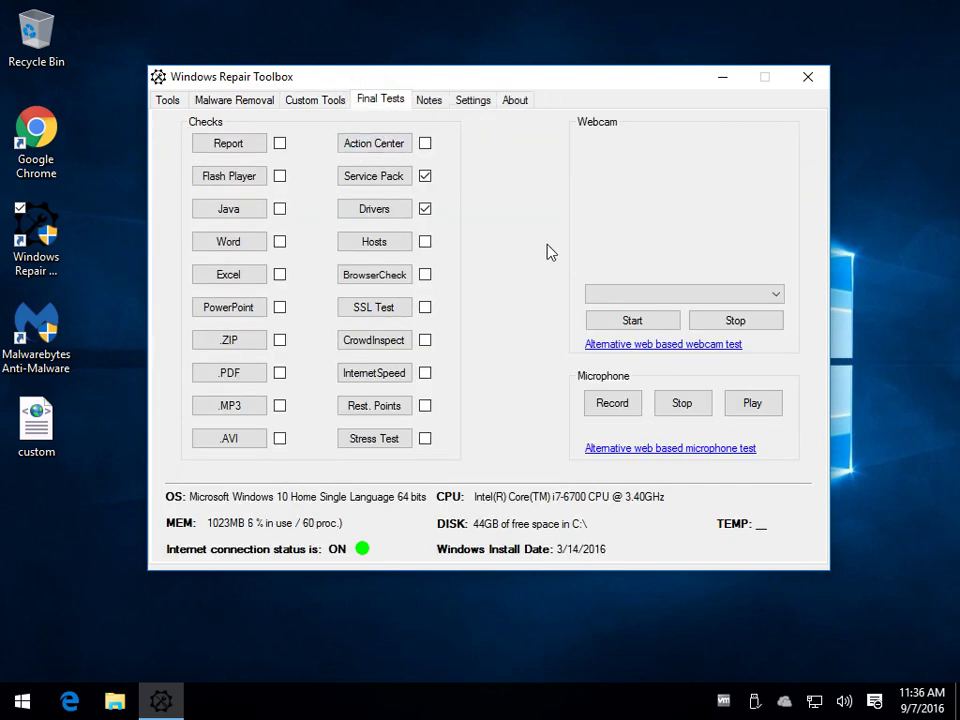
pyautogui.click(425, 176)
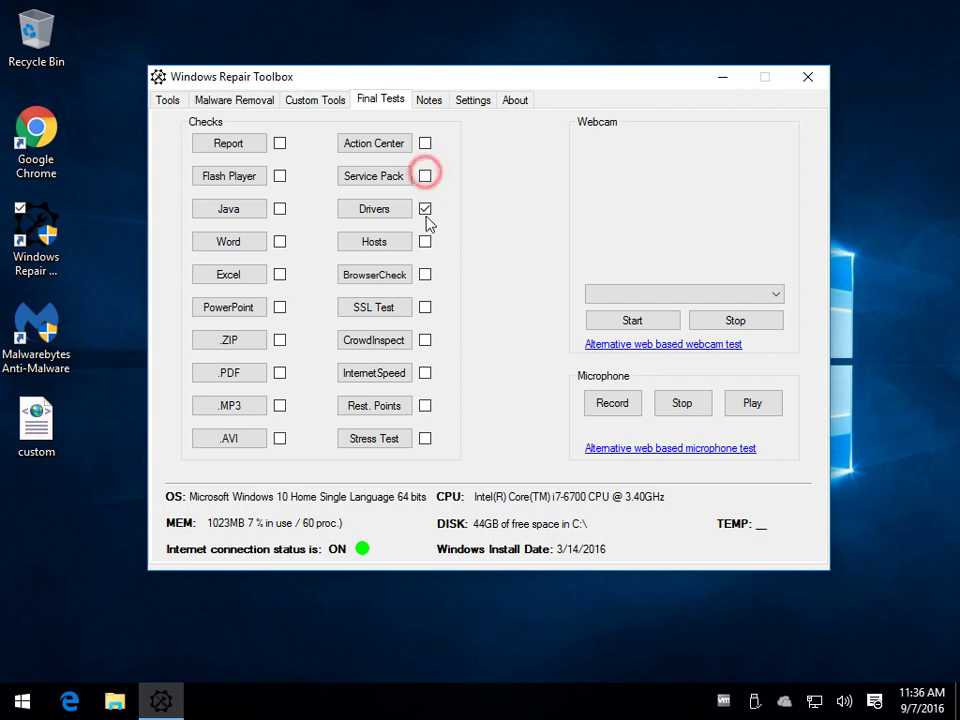
pyautogui.click(425, 209)
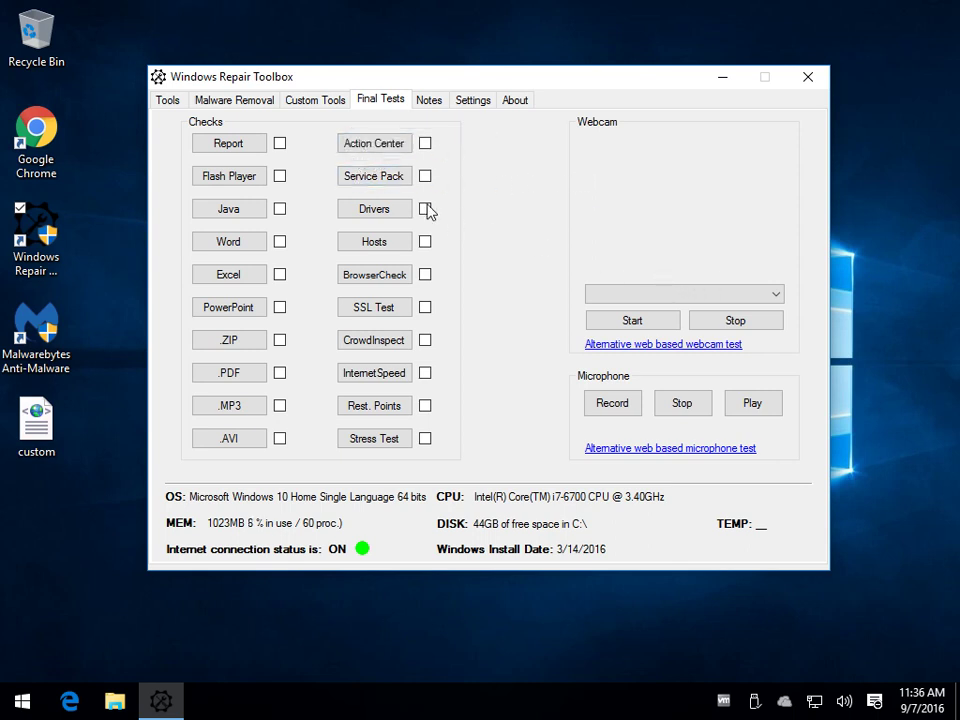
# Run and close the Action Center test, untick it, then run the .ZIP test.
pyautogui.click(380, 145)
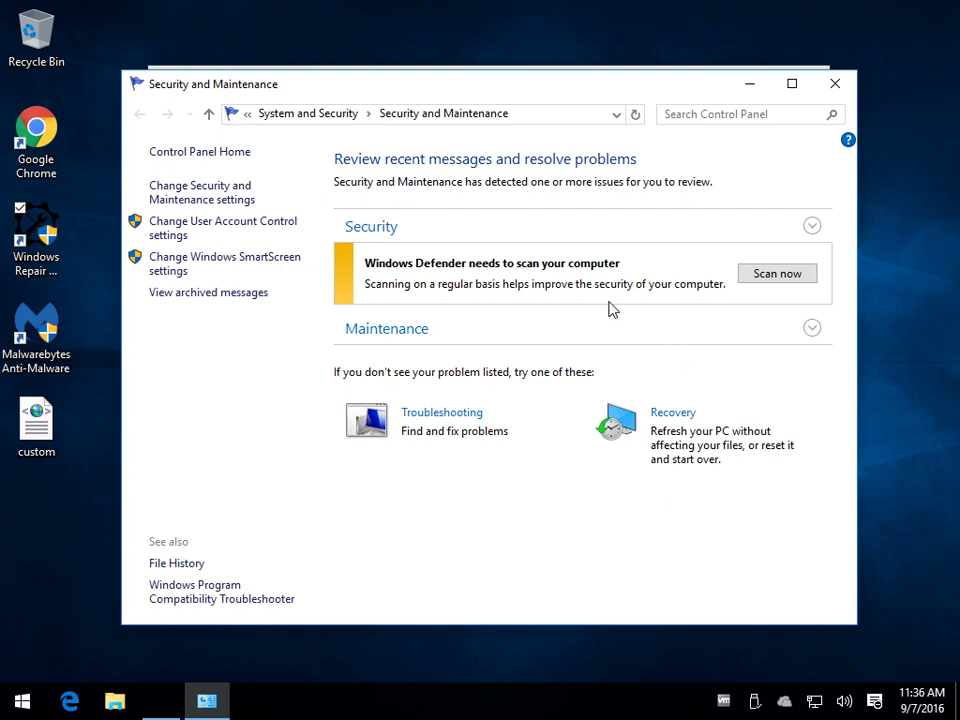
pyautogui.click(835, 84)
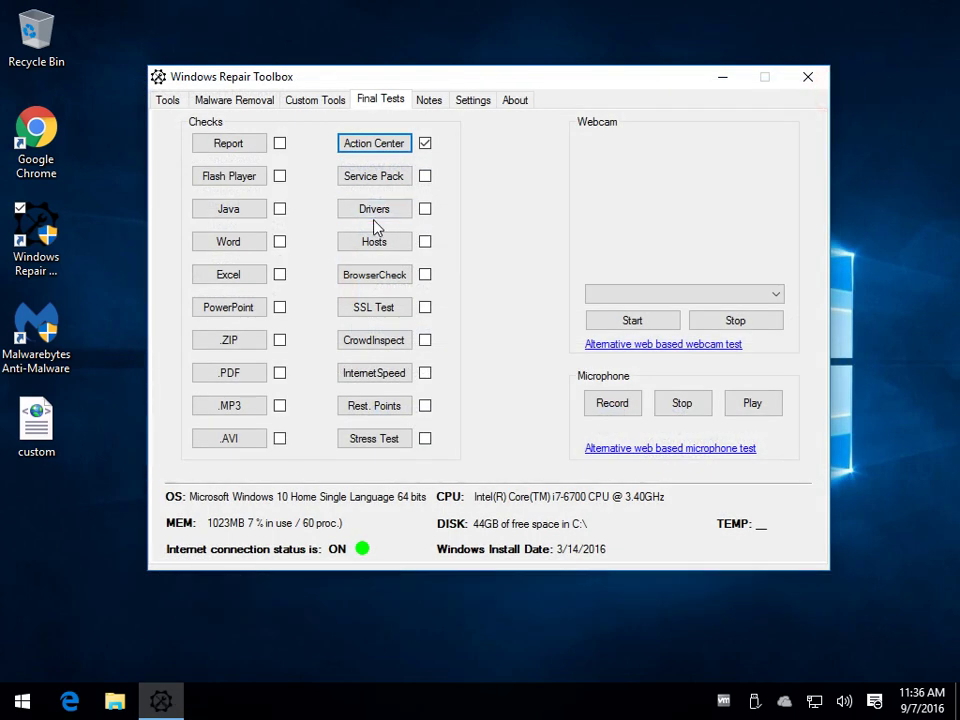
pyautogui.click(424, 145)
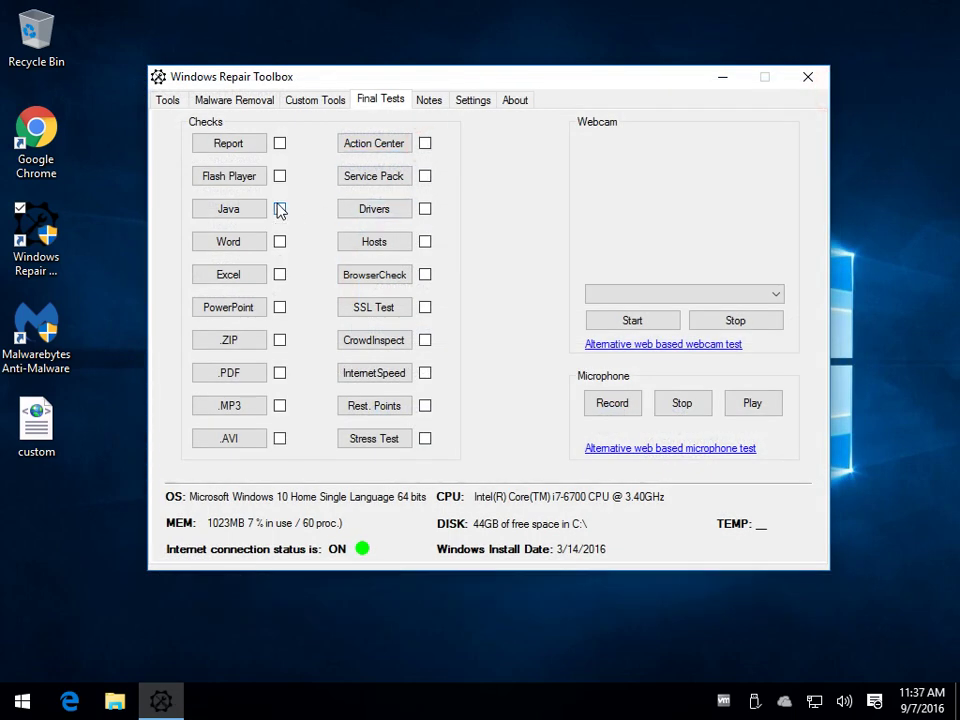
pyautogui.click(229, 341)
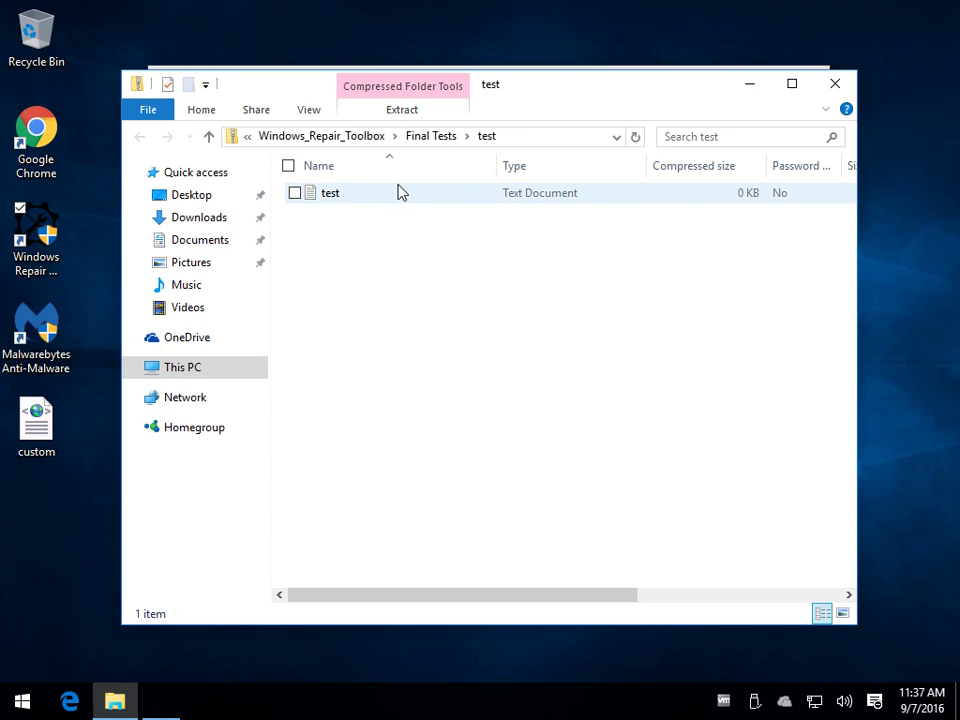
# Close the sample archive, run the Word test showing Microsoft Word = OK, and open Notes.
pyautogui.click(835, 83)
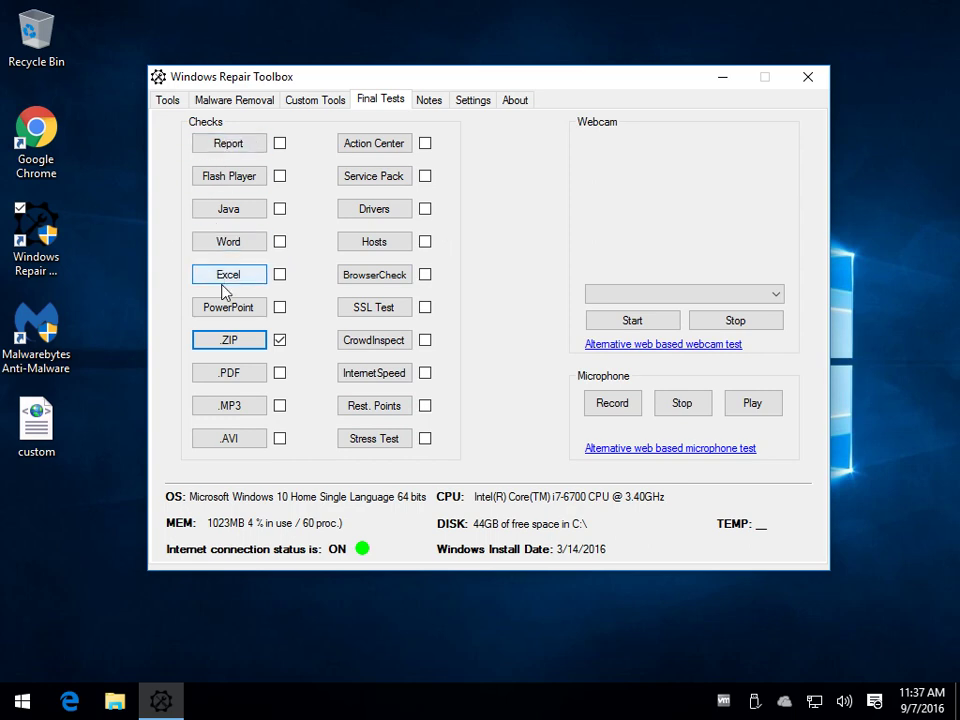
pyautogui.click(231, 244)
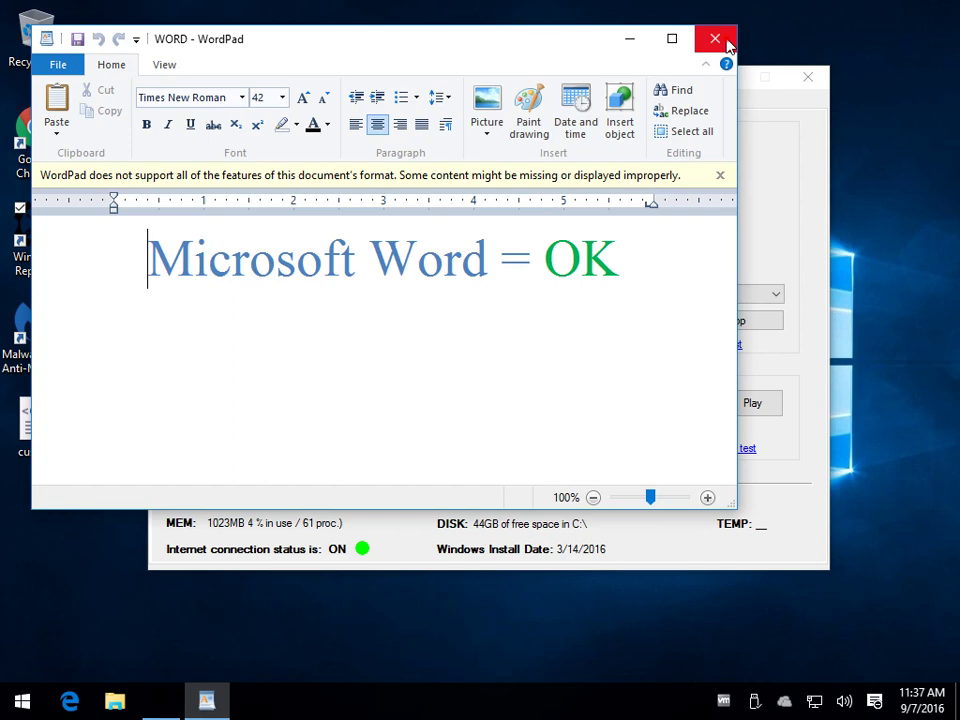
pyautogui.click(728, 38)
pyautogui.click(429, 101)
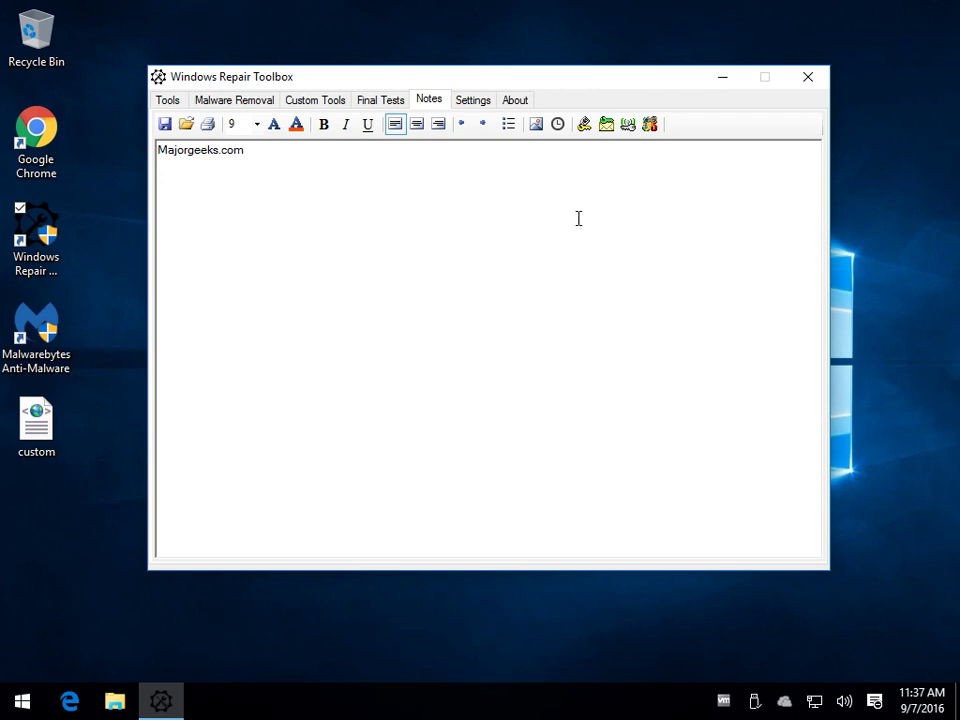
# Quit Windows Repair Toolbox and relaunch it from its desktop shortcut.
pyautogui.click(808, 77)
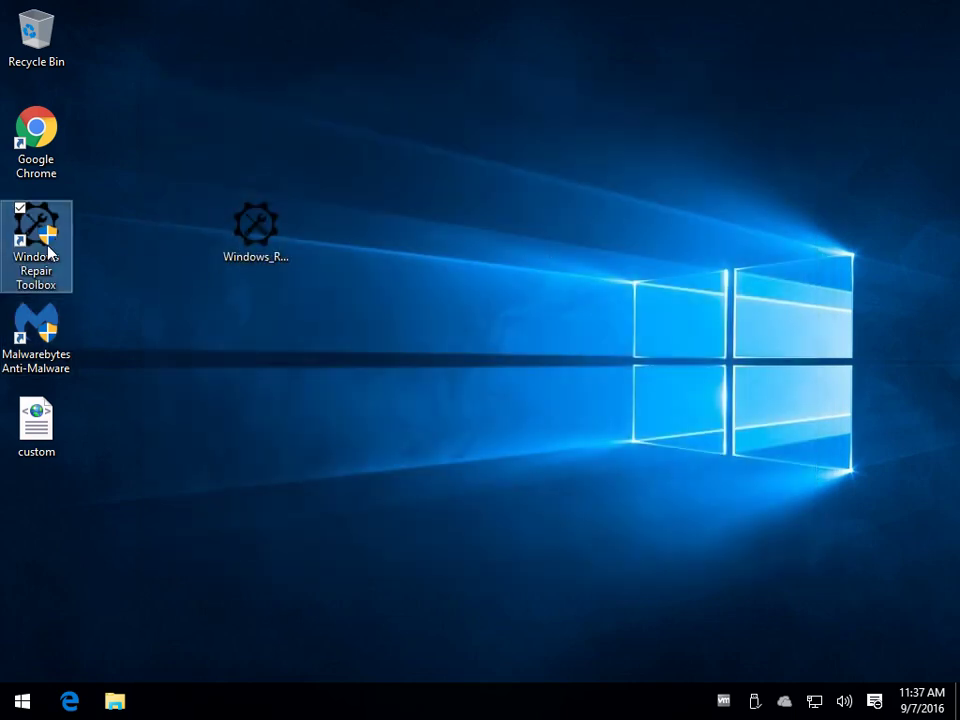
pyautogui.doubleClick(40, 230)
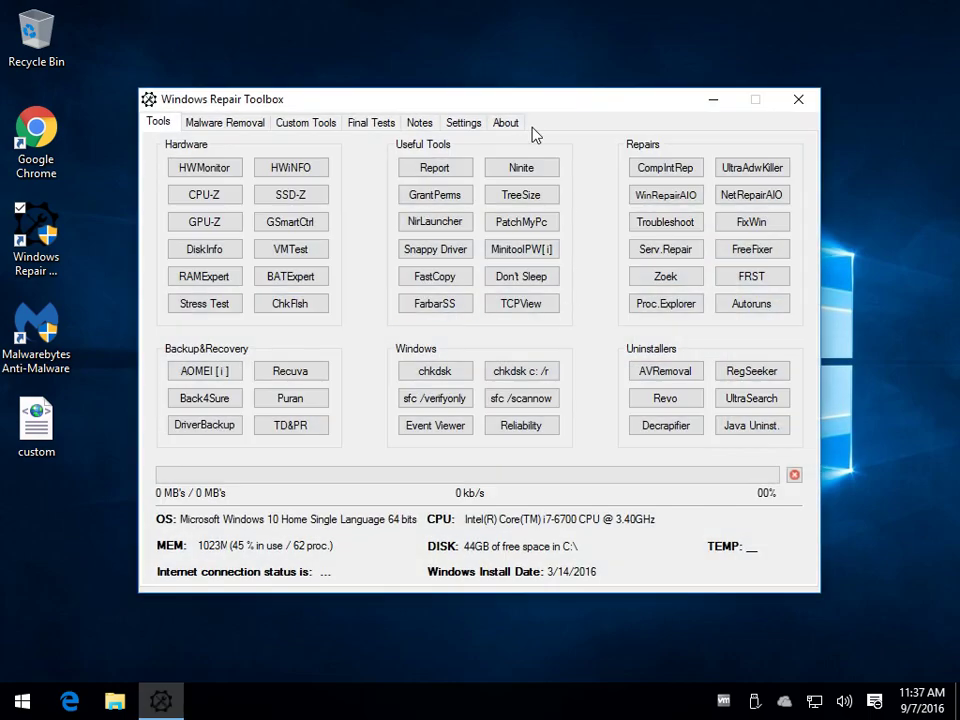
pyautogui.click(418, 123)
# In Settings, turn off the RAM (% use) and DISK (% busy) monitors.
pyautogui.click(458, 123)
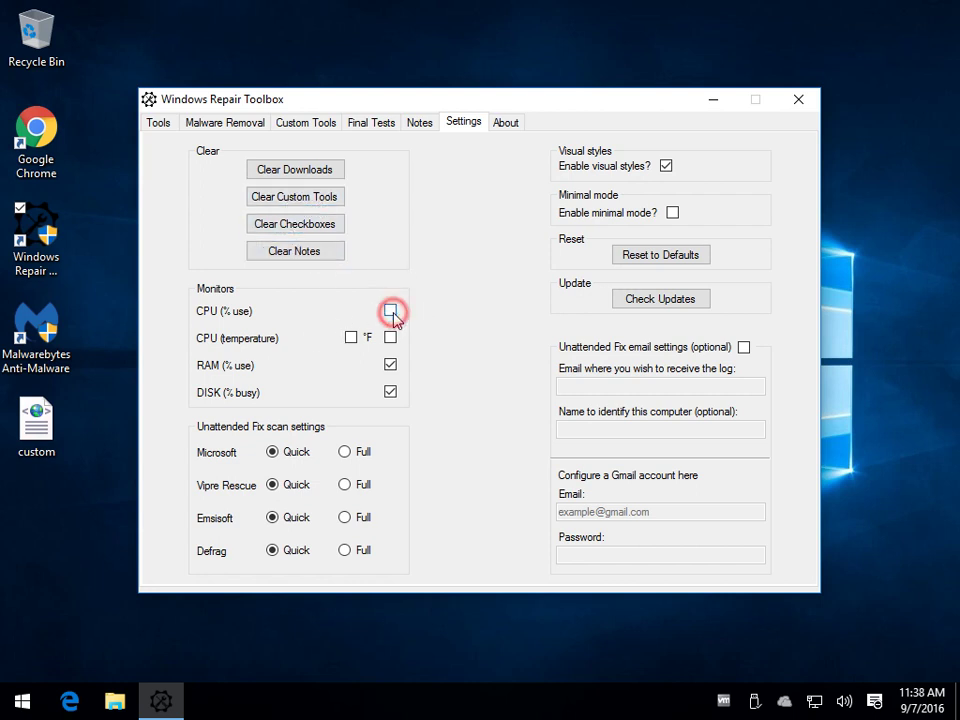
pyautogui.click(390, 364)
pyautogui.click(390, 391)
# Browse the Malware Removal, Notes and Settings tabs, ending on About (version 1.5.0.1).
pyautogui.click(237, 121)
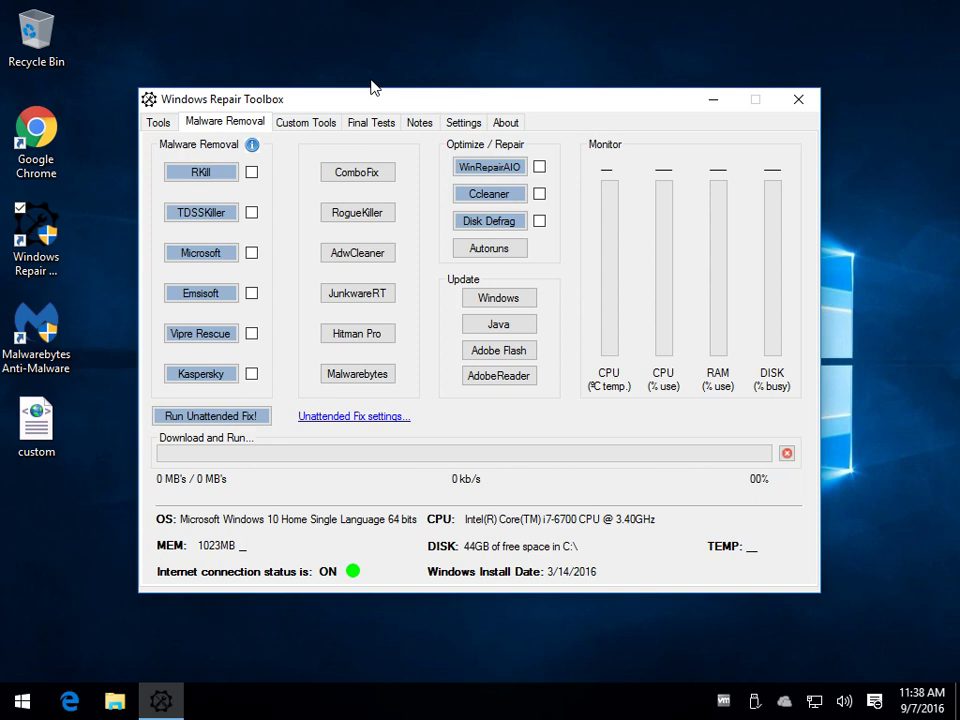
pyautogui.click(421, 122)
pyautogui.click(465, 122)
pyautogui.click(506, 122)
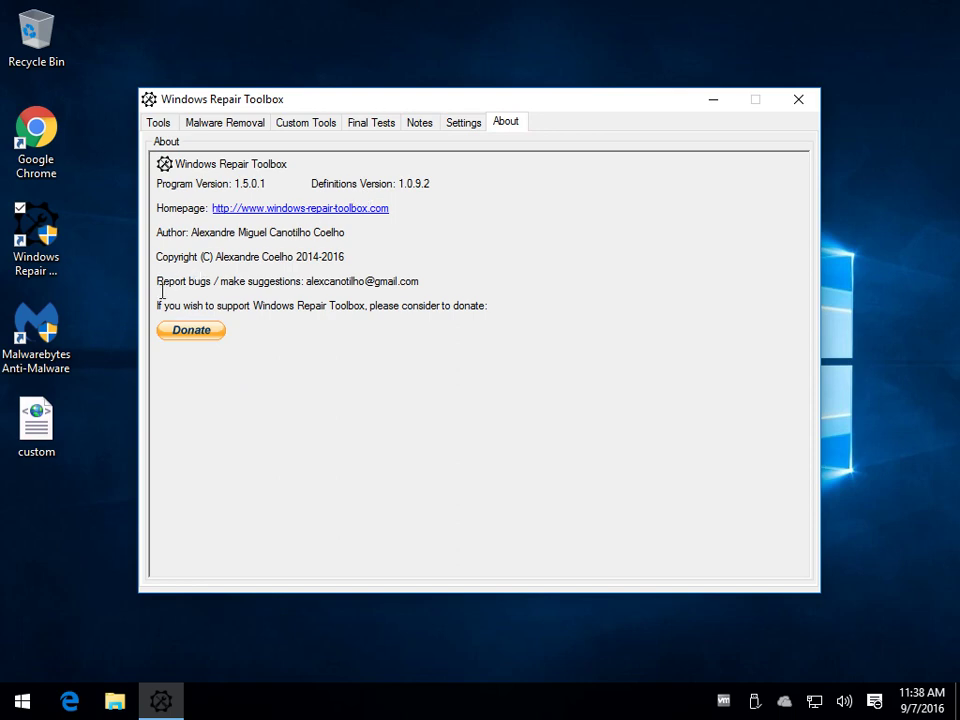
# Try running PatchMyPc from the Tools list and dismiss the .NET Framework 3.5 prompt.
pyautogui.click(156, 121)
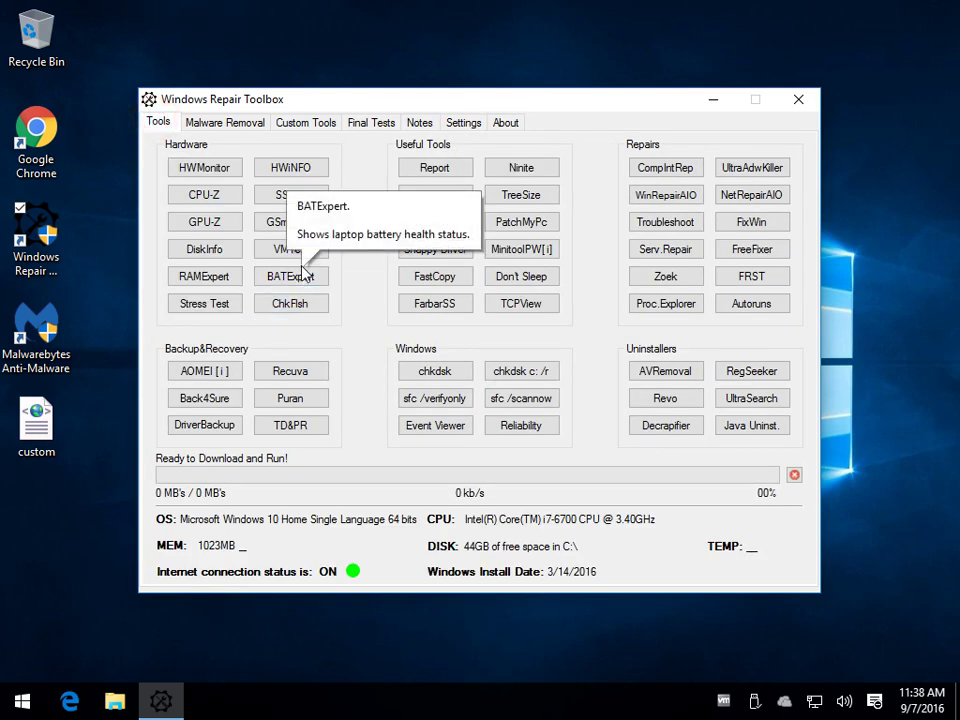
pyautogui.click(529, 224)
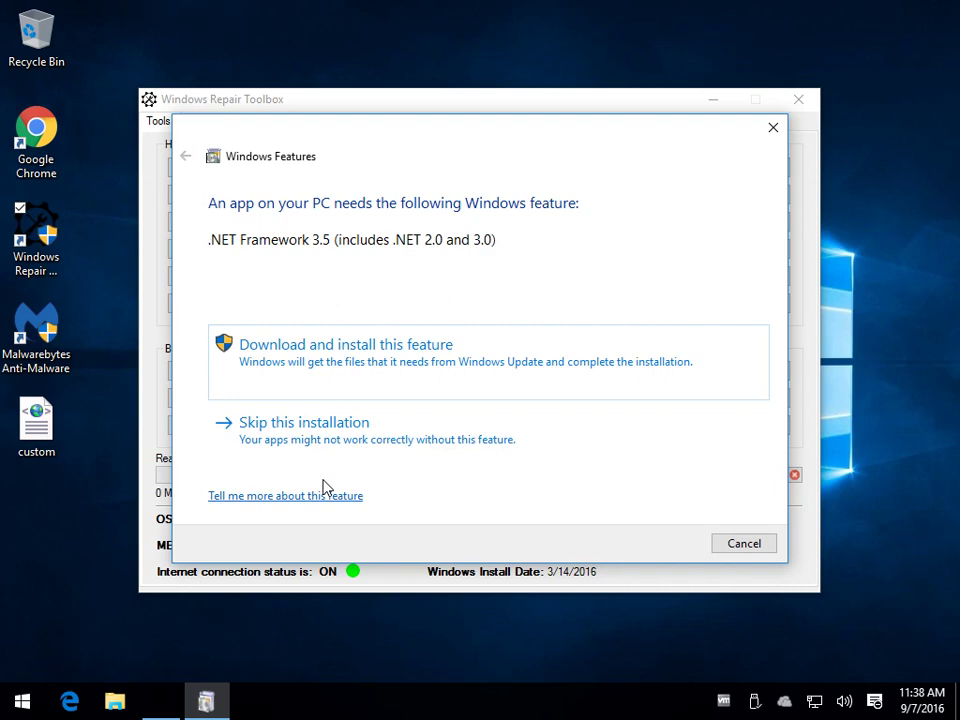
pyautogui.click(773, 127)
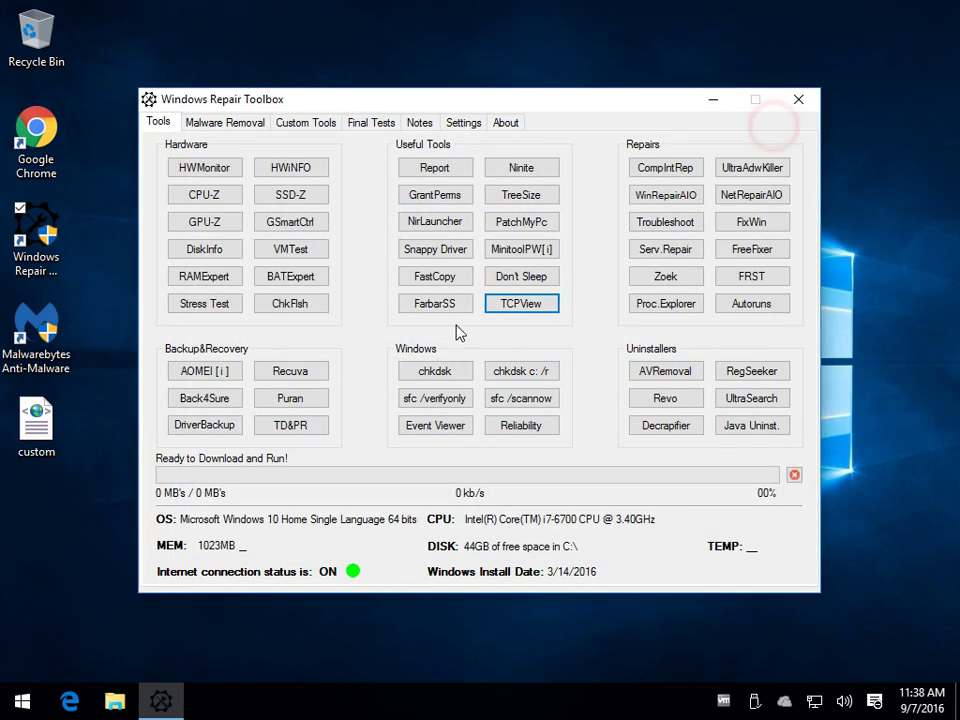
# Run and close Don't Sleep 3.91, then move the toolbox window higher.
pyautogui.click(515, 277)
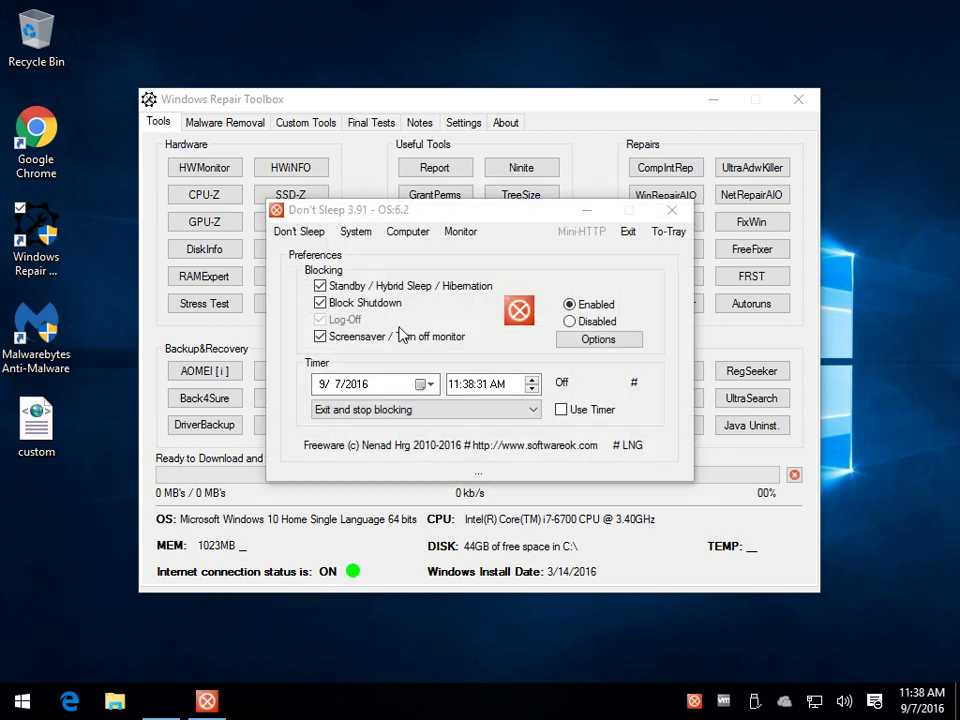
pyautogui.click(673, 210)
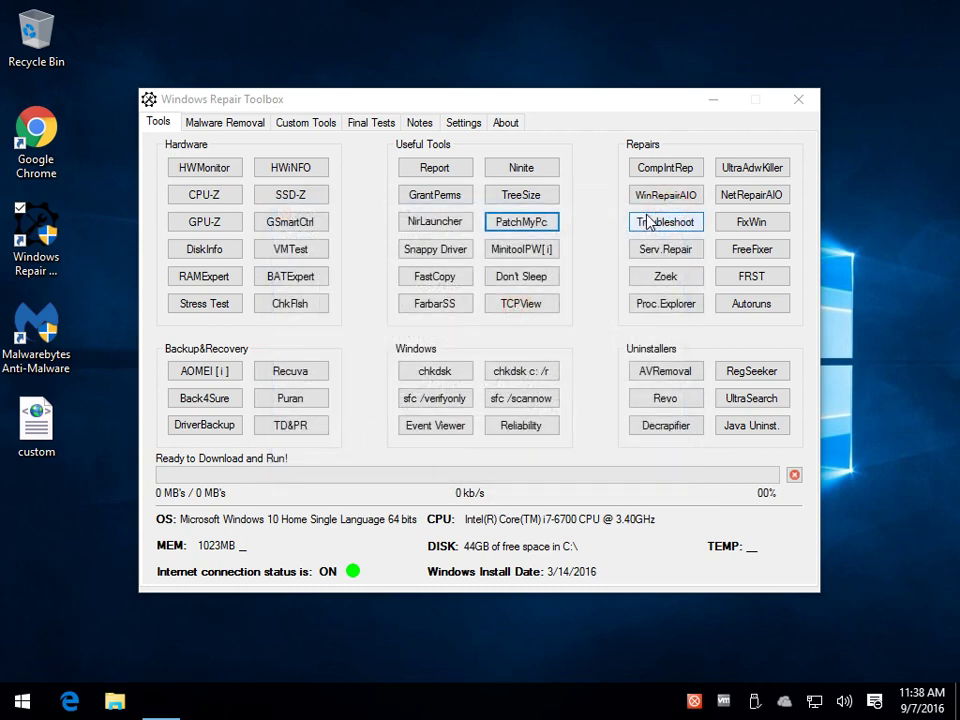
pyautogui.moveTo(549, 107)
pyautogui.mouseDown()
pyautogui.moveTo(558, 69)
pyautogui.moveTo(569, 77)
pyautogui.mouseUp()
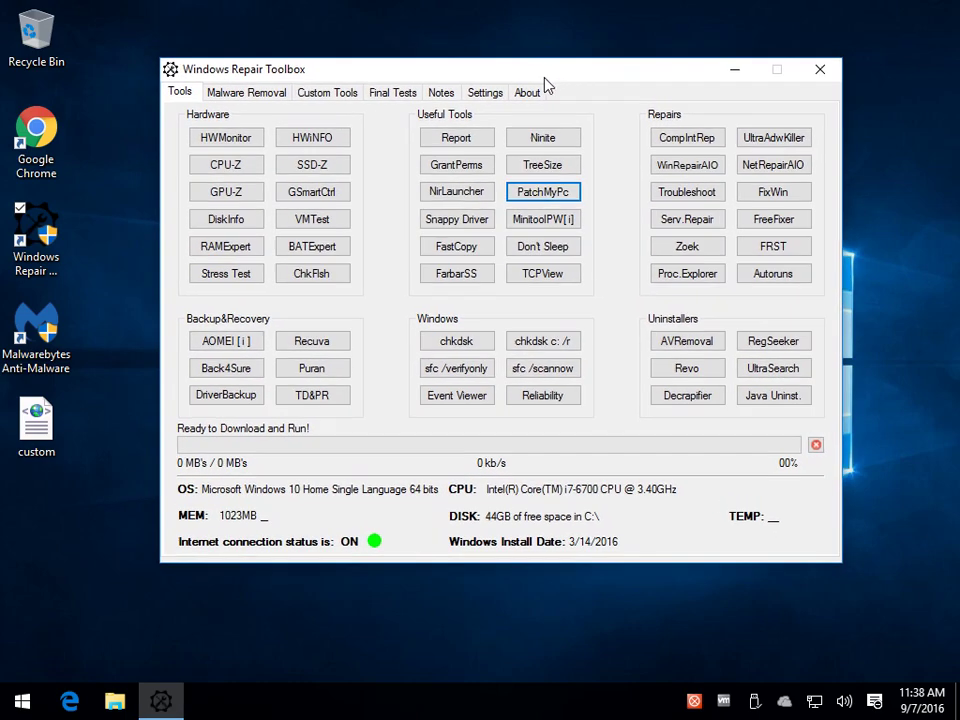